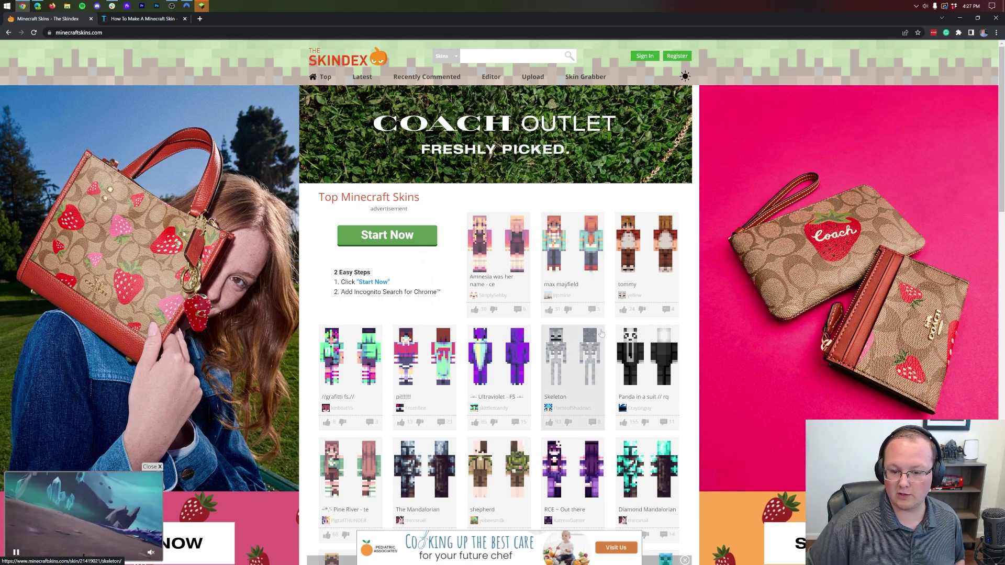
- Open the Skeleton skin's page in a separate browser tab and search the skins for "knight"
{"action": "right_click", "coordinate": [569, 342]}
{"action": "left_click", "coordinate": [576, 347]}
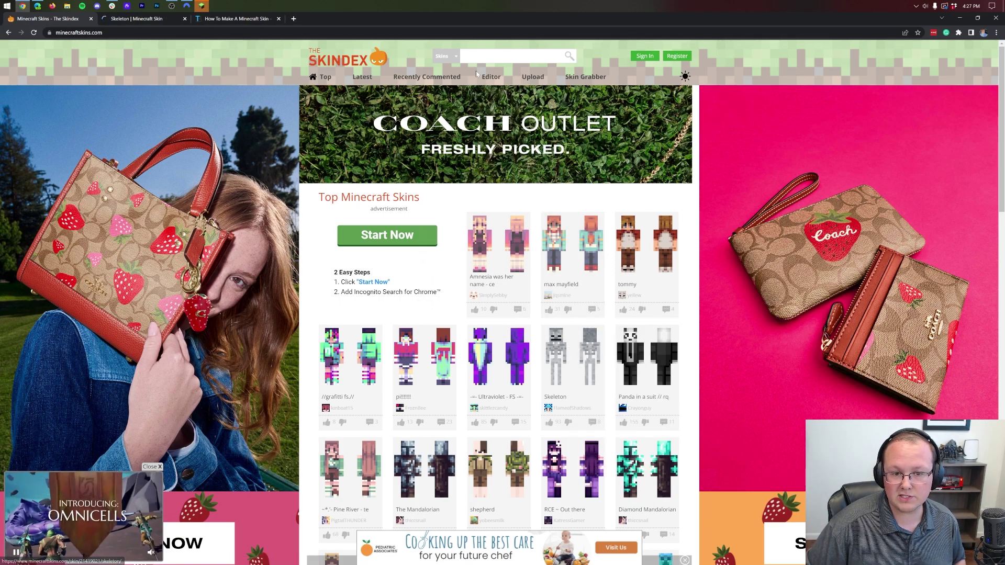
{"action": "left_click", "coordinate": [513, 57]}
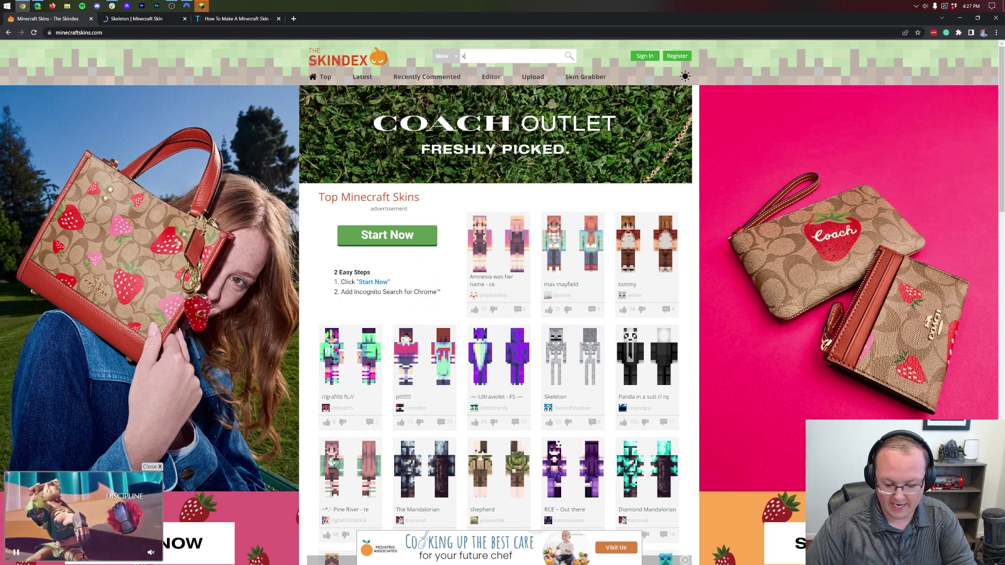
{"action": "type", "text": "knight"}
{"action": "key", "text": "Return"}
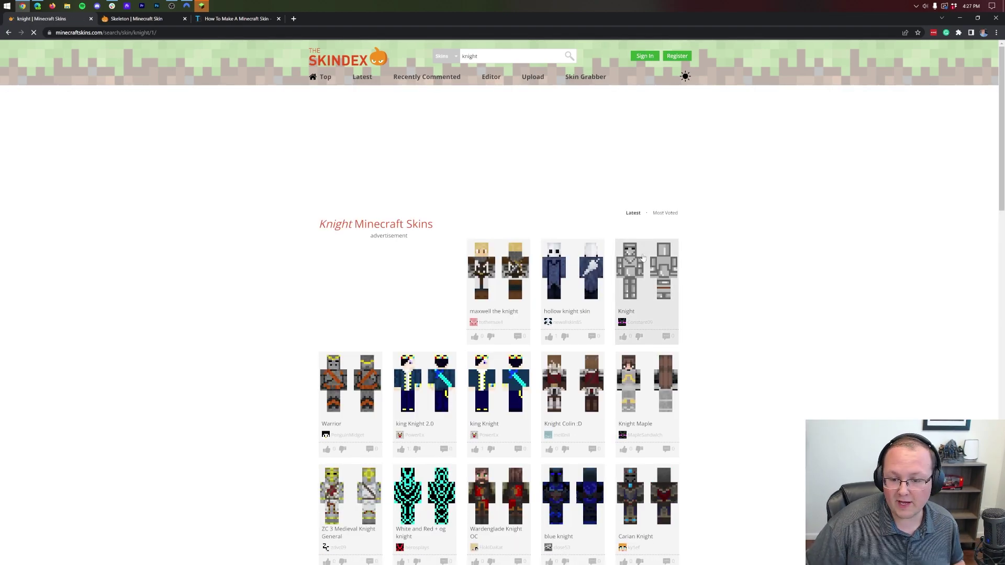
- Download the Wardenglade Knight OC skin found in the knight results and the Skeleton skin from its already opened page
{"action": "scroll", "coordinate": [647, 269], "scroll_direction": "down", "scroll_amount": 3}
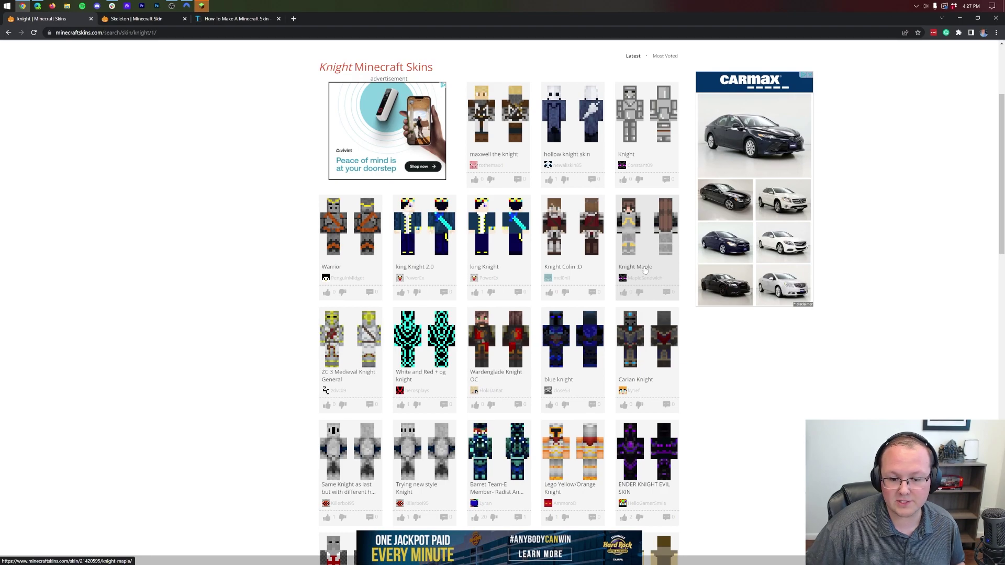
{"action": "scroll", "coordinate": [644, 270], "scroll_direction": "down", "scroll_amount": 1}
{"action": "left_click", "coordinate": [484, 297]}
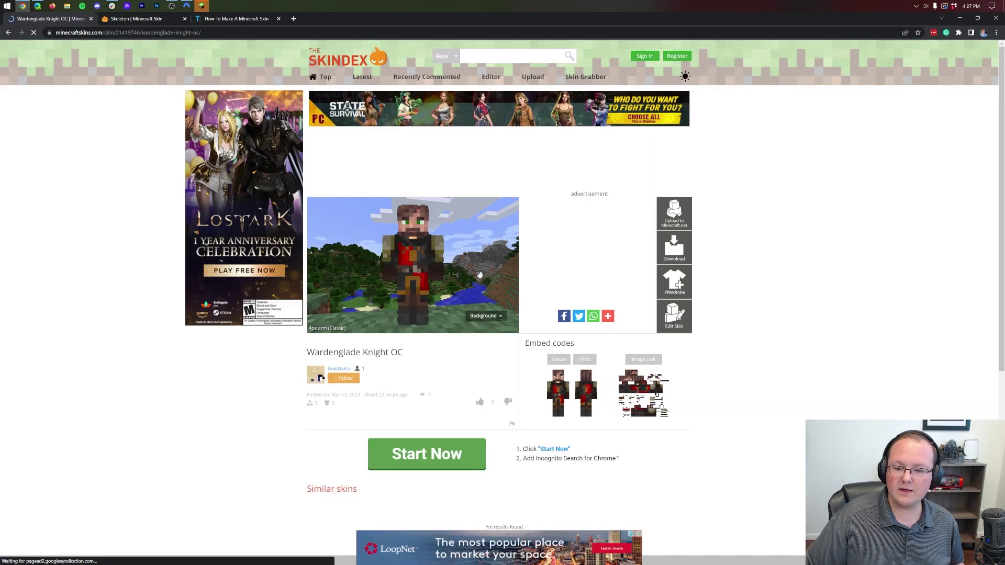
{"action": "left_click", "coordinate": [673, 250]}
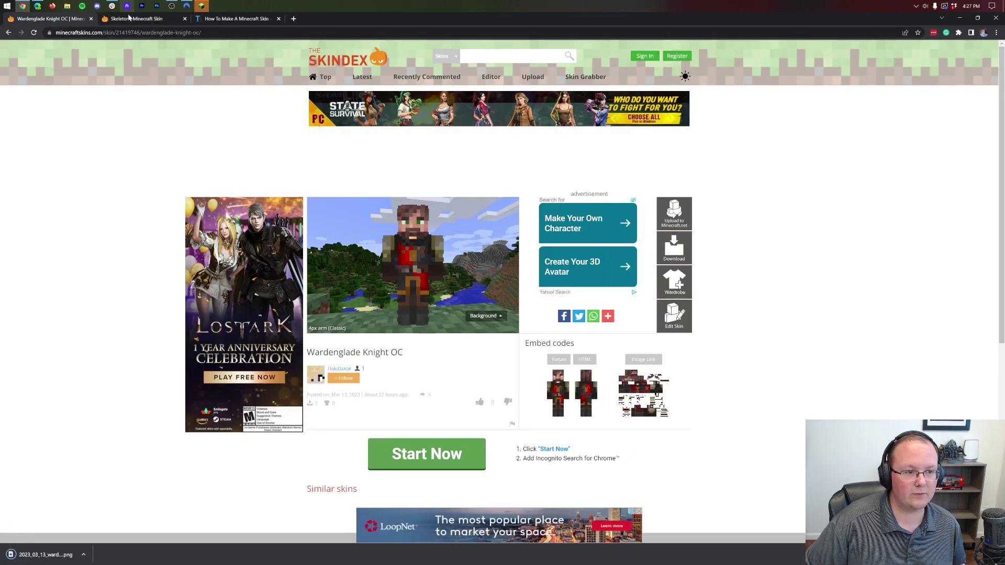
{"action": "left_click", "coordinate": [130, 18]}
{"action": "left_click", "coordinate": [666, 260]}
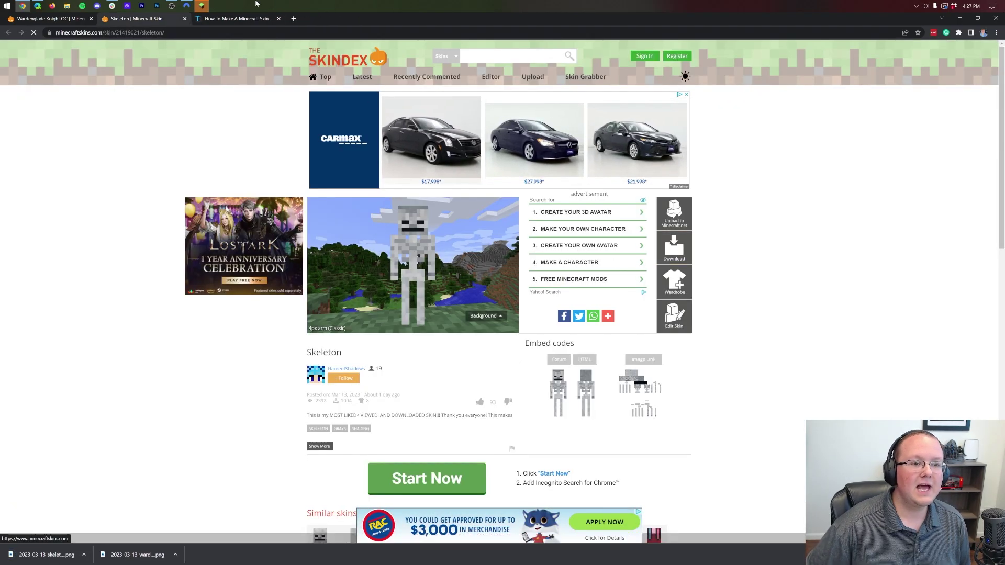
- Look through the How To Make A Minecraft Skin article, including its steps on editing and downloading a skin
{"action": "left_click", "coordinate": [246, 18]}
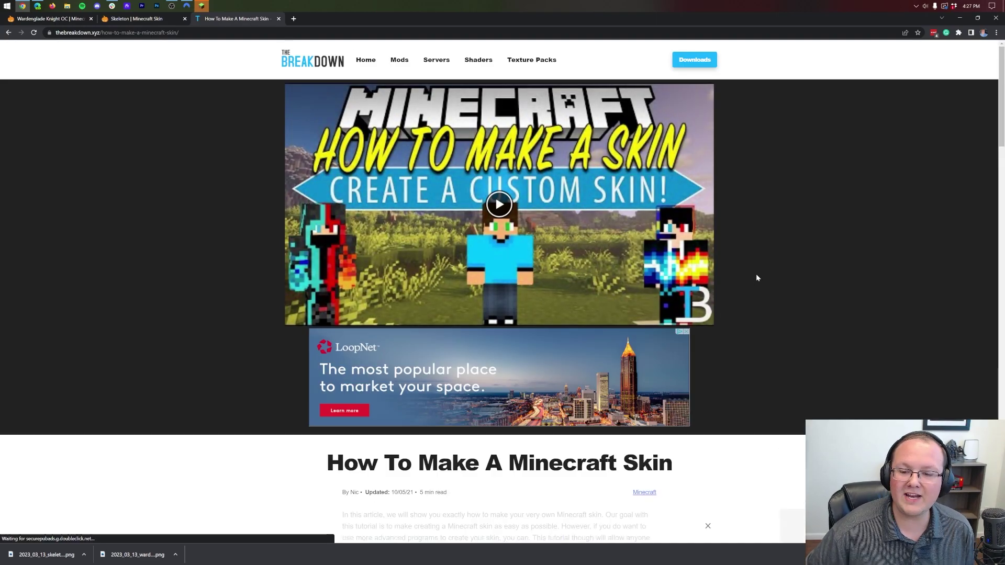
{"action": "scroll", "coordinate": [756, 274], "scroll_direction": "down", "scroll_amount": 6}
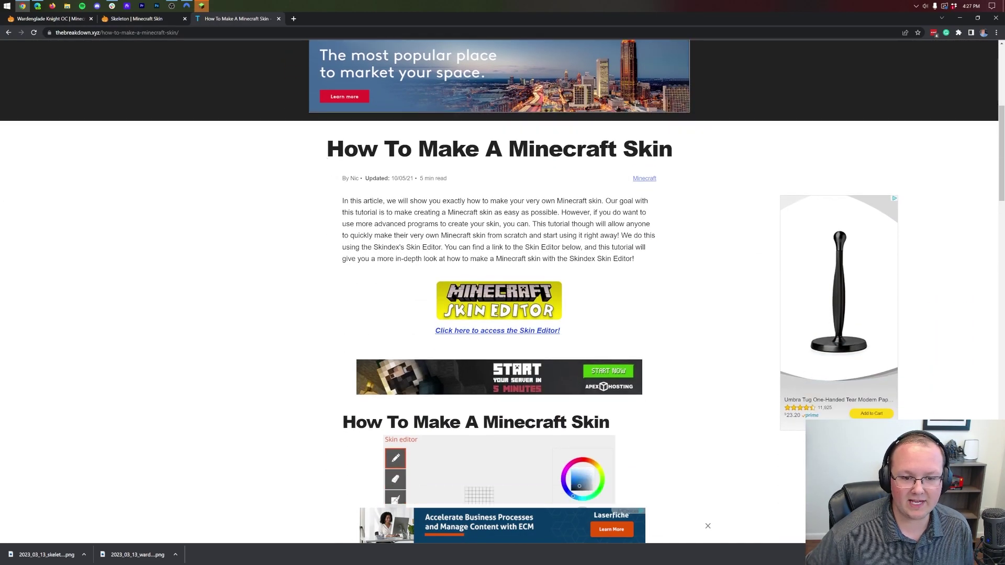
{"action": "left_click_drag", "start_coordinate": [326, 144], "coordinate": [653, 167]}
{"action": "left_click", "coordinate": [464, 184]}
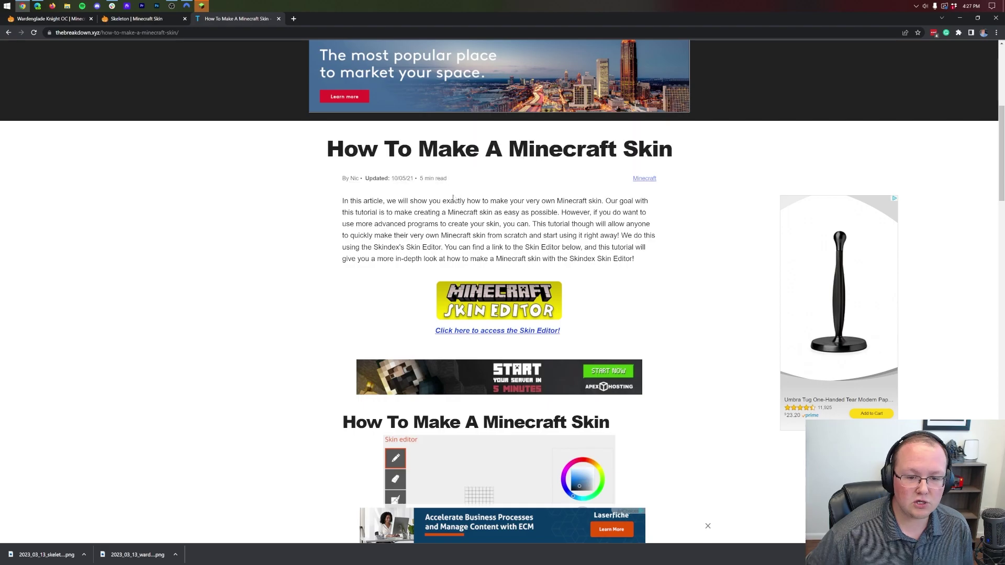
{"action": "scroll", "coordinate": [464, 185], "scroll_direction": "down", "scroll_amount": 10}
{"action": "scroll", "coordinate": [499, 292], "scroll_direction": "down", "scroll_amount": 18}
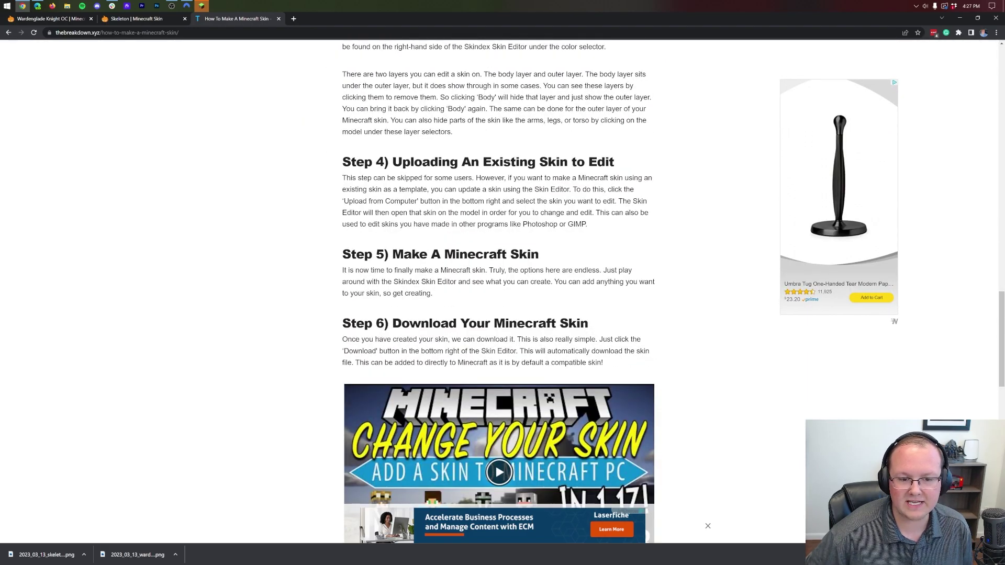
{"action": "scroll", "coordinate": [308, 179], "scroll_direction": "up", "scroll_amount": 20}
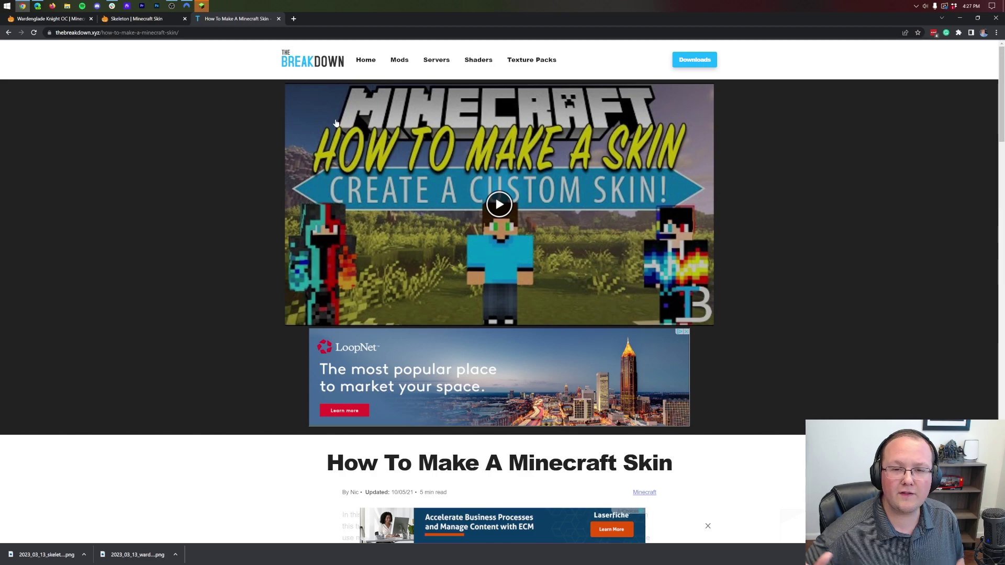
- Switch to the Minecraft Launcher and show the skin library for Minecraft: Java Edition
{"action": "left_click", "coordinate": [145, 22]}
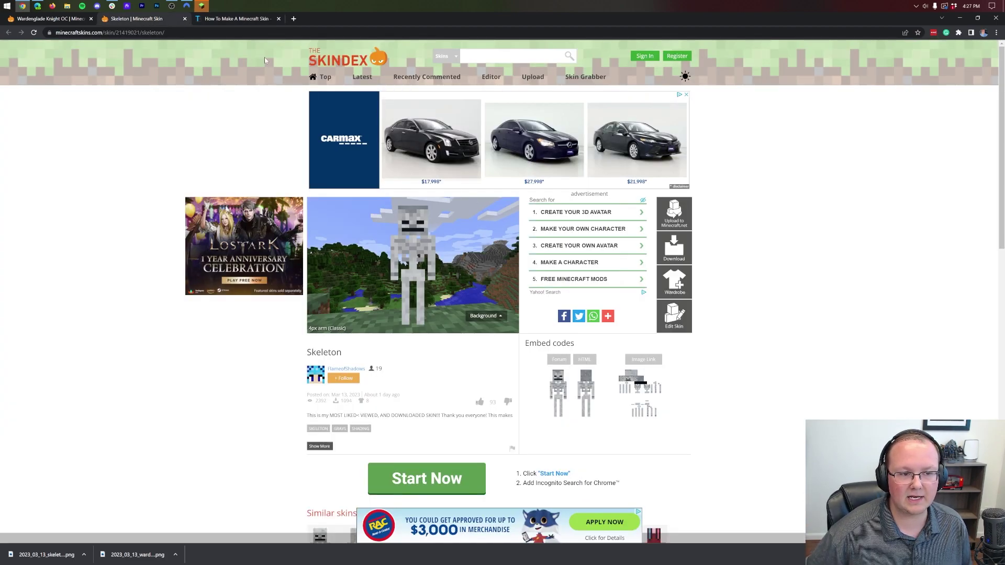
{"action": "left_click", "coordinate": [957, 19]}
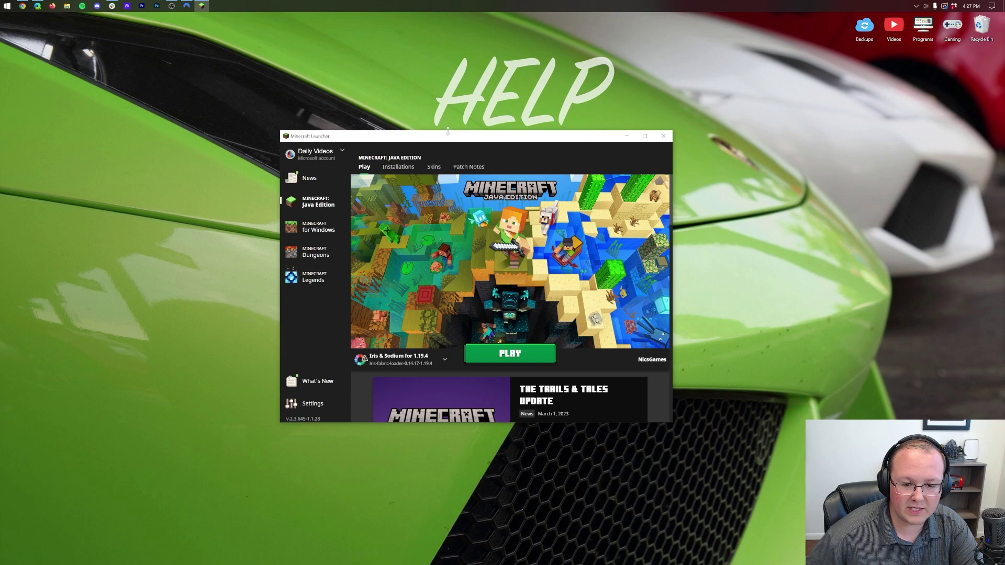
{"action": "left_click", "coordinate": [436, 168]}
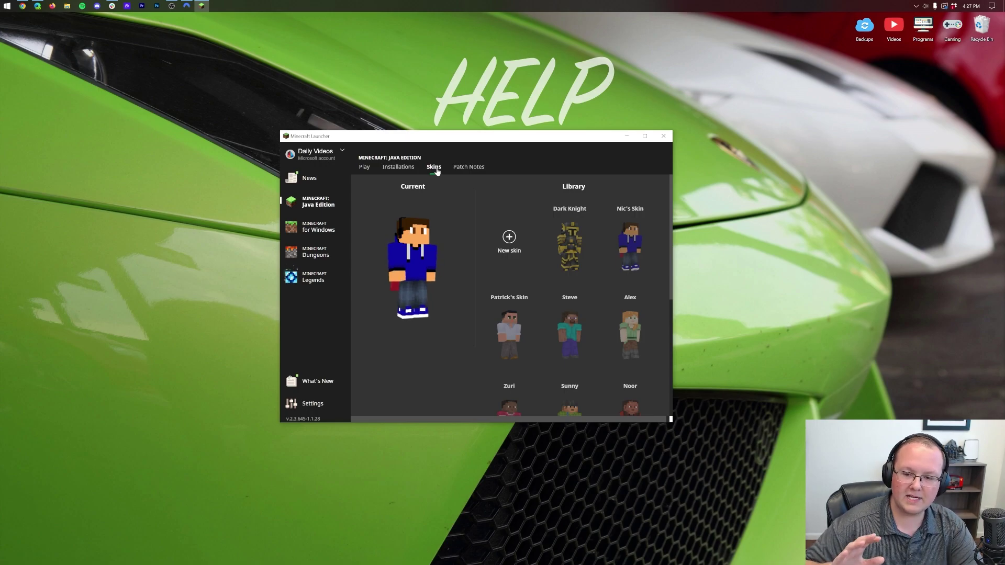
- Try the default skins Kai, Sunny and Zuri one after another as the current skin
{"action": "mouse_move", "coordinate": [560, 215]}
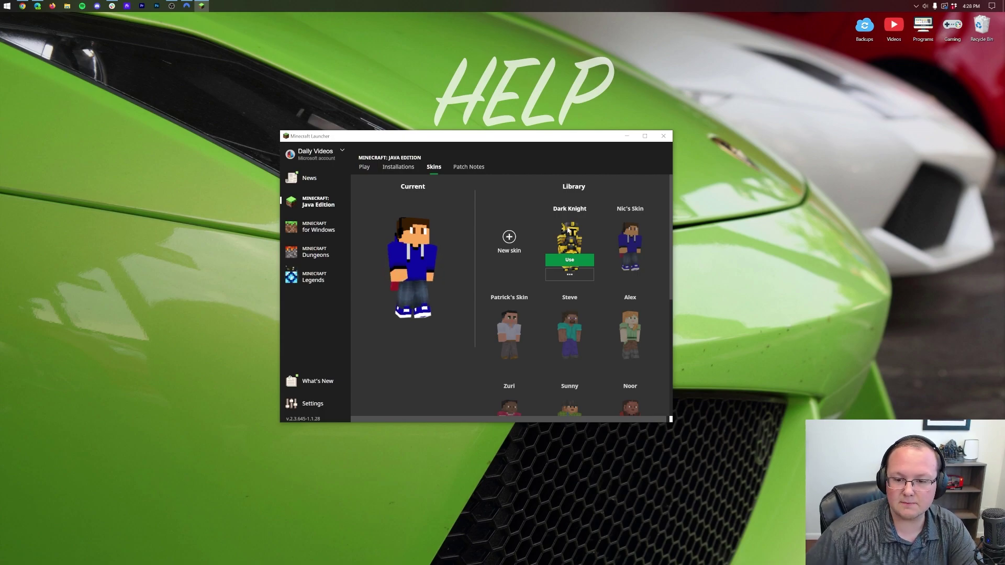
{"action": "mouse_move", "coordinate": [624, 254]}
{"action": "scroll", "coordinate": [628, 237], "scroll_direction": "down", "scroll_amount": 4}
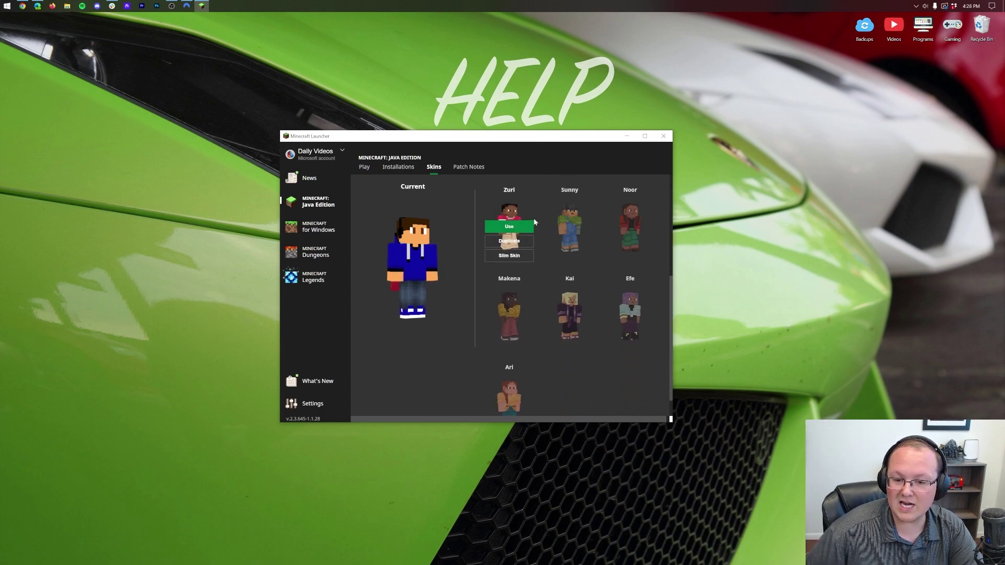
{"action": "mouse_move", "coordinate": [513, 370]}
{"action": "mouse_move", "coordinate": [579, 305]}
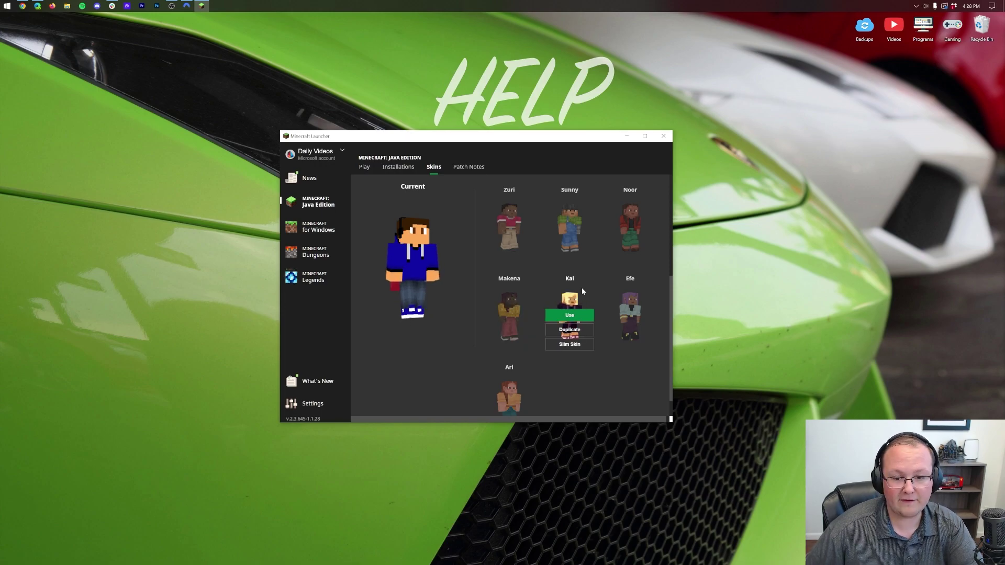
{"action": "scroll", "coordinate": [582, 289], "scroll_direction": "up", "scroll_amount": 1}
{"action": "scroll", "coordinate": [601, 290], "scroll_direction": "down", "scroll_amount": 1}
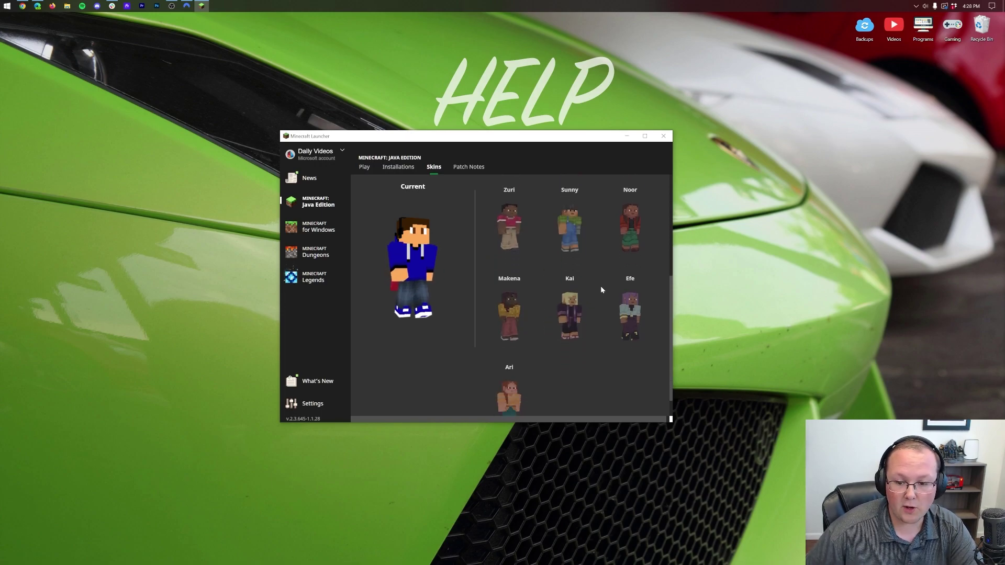
{"action": "left_click", "coordinate": [568, 315]}
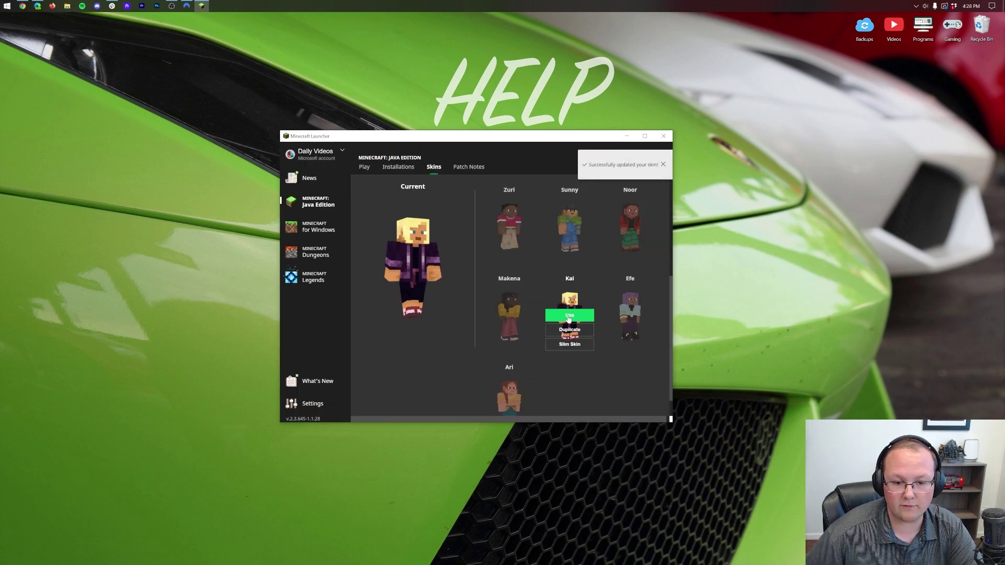
{"action": "scroll", "coordinate": [570, 294], "scroll_direction": "up", "scroll_amount": 1}
{"action": "left_click", "coordinate": [570, 265]}
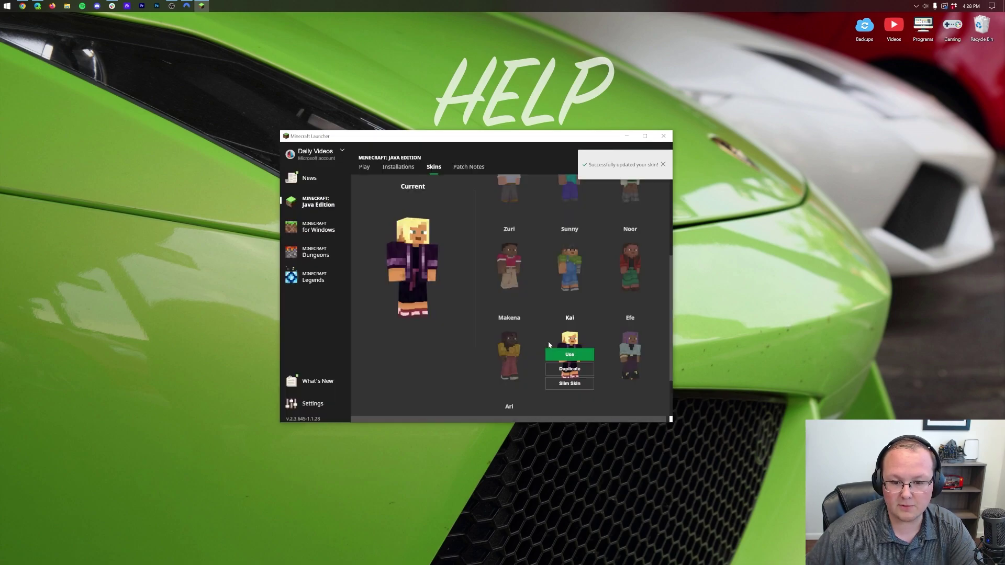
{"action": "scroll", "coordinate": [544, 335], "scroll_direction": "up", "scroll_amount": 2}
{"action": "left_click", "coordinate": [510, 342]}
{"action": "scroll", "coordinate": [571, 341], "scroll_direction": "up", "scroll_amount": 2}
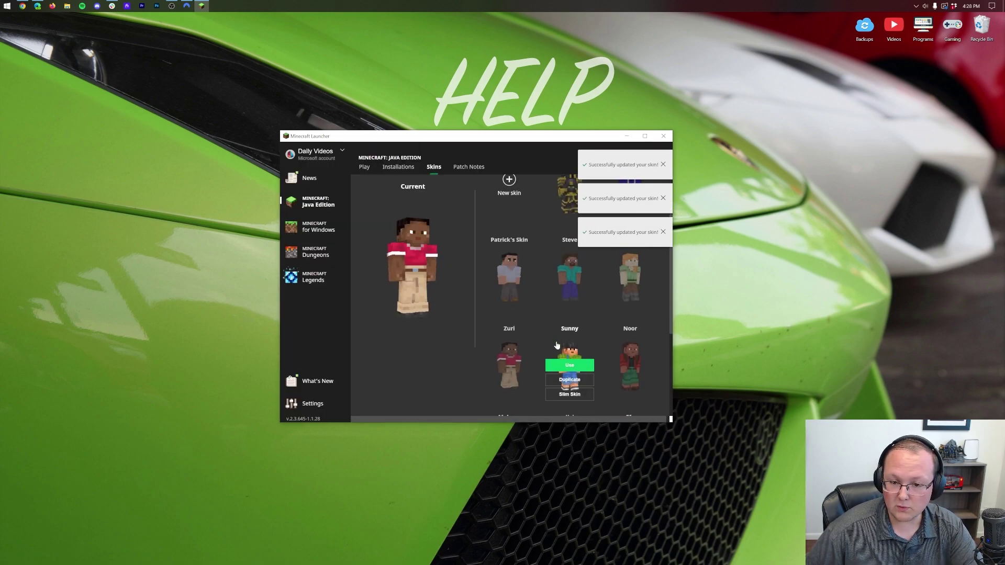
- Set the Dark Knight skin from the library as the current skin
{"action": "left_click", "coordinate": [569, 260]}
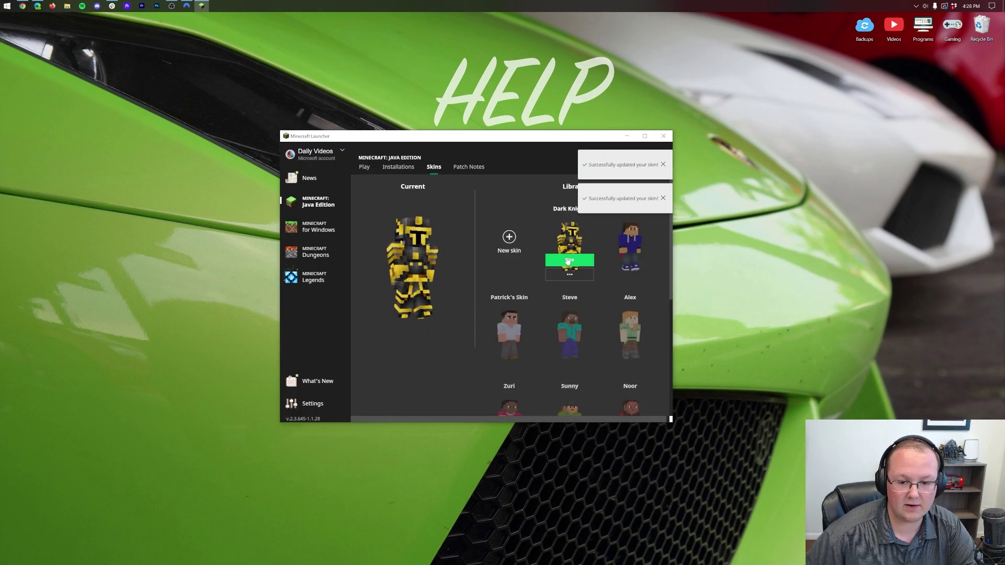
- Start a new skin in the library, name it Skeleton and choose the Slim player model
{"action": "left_click", "coordinate": [509, 238]}
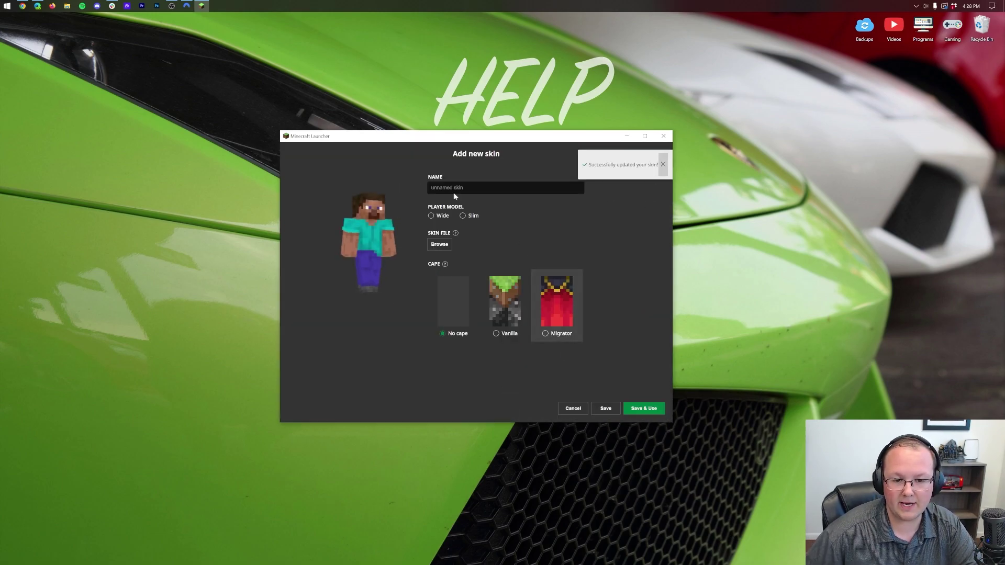
{"action": "type", "text": "Skeleton"}
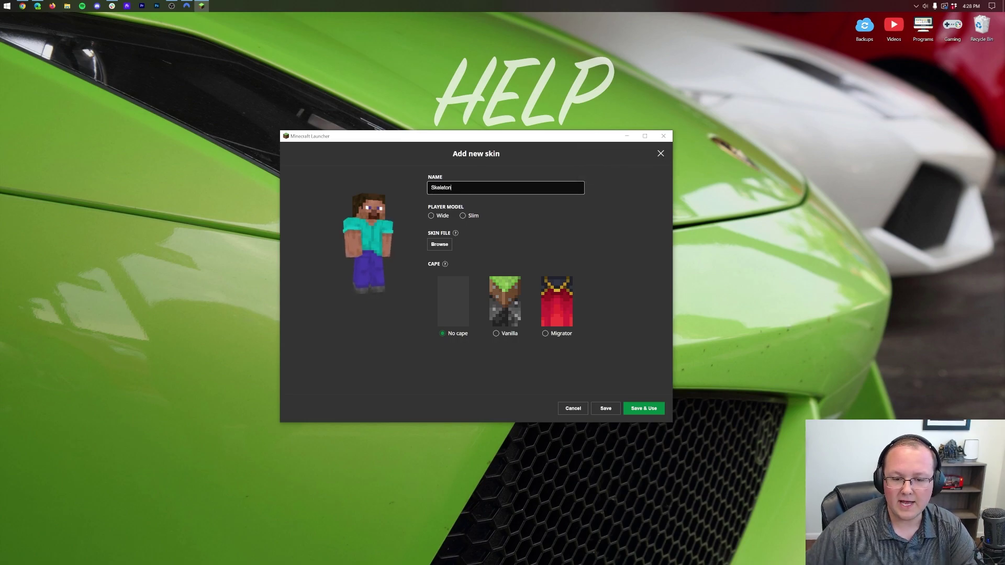
{"action": "left_click", "coordinate": [460, 218]}
{"action": "left_click", "coordinate": [461, 220]}
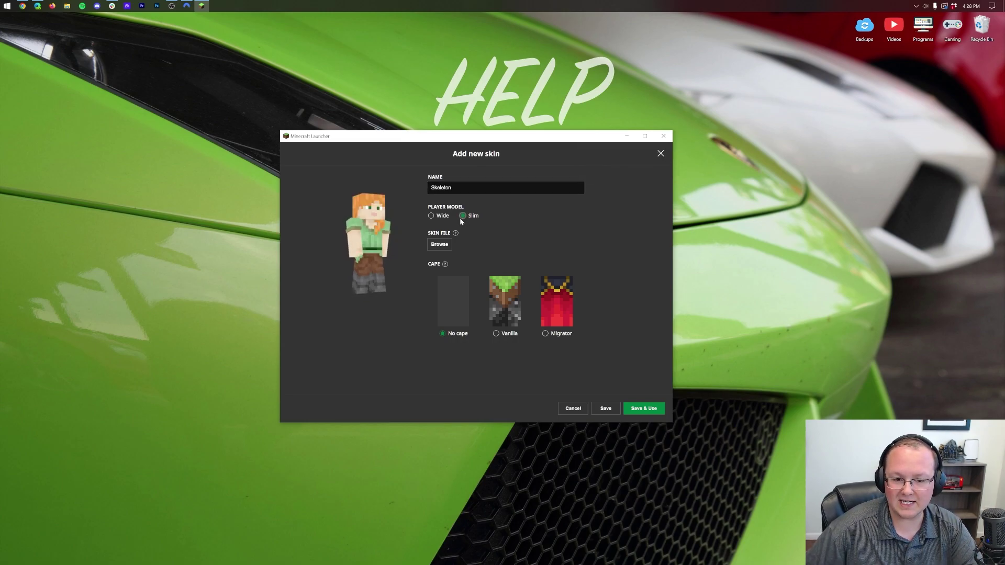
- Load 2023_03_13_skeleton-21419021.png from the Downloads folder as the skin file and save the skin without applying it
{"action": "left_click", "coordinate": [439, 245]}
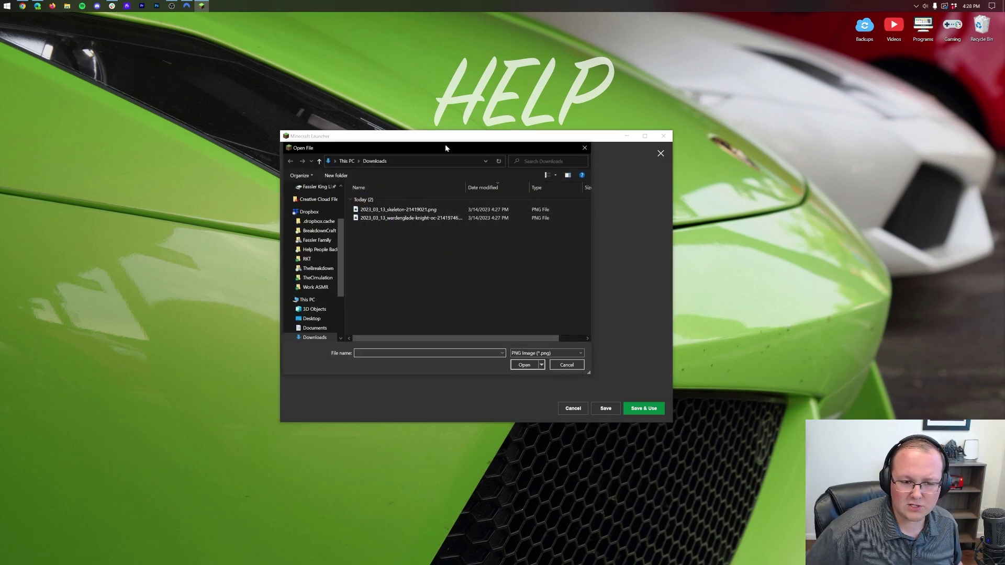
{"action": "scroll", "coordinate": [325, 242], "scroll_direction": "up", "scroll_amount": 3}
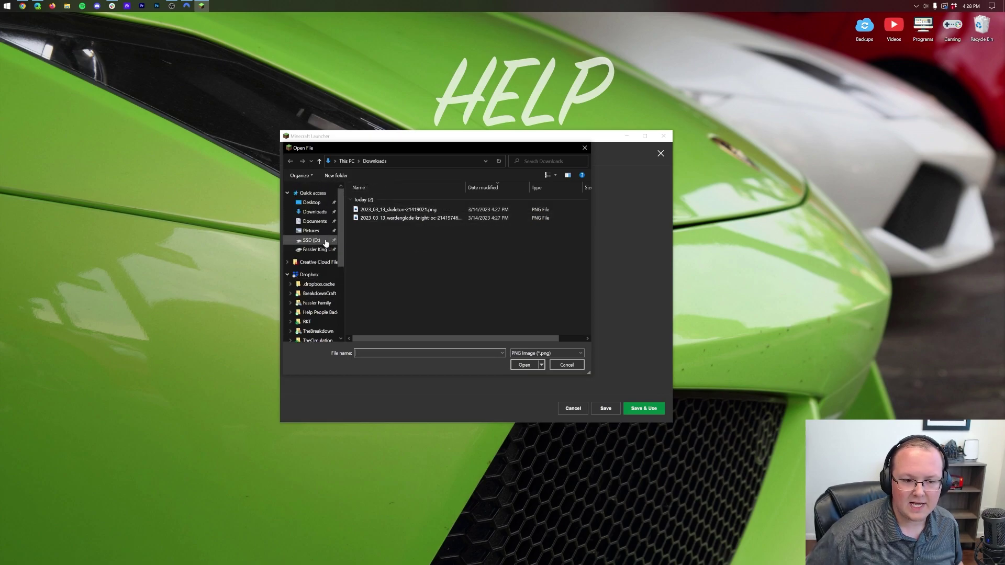
{"action": "scroll", "coordinate": [317, 233], "scroll_direction": "down", "scroll_amount": 5}
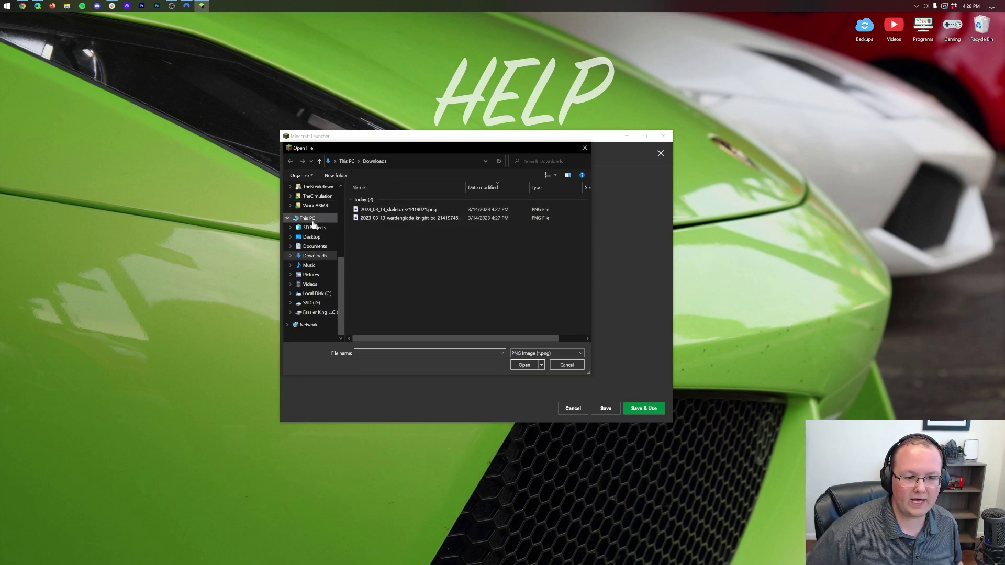
{"action": "left_click", "coordinate": [311, 219]}
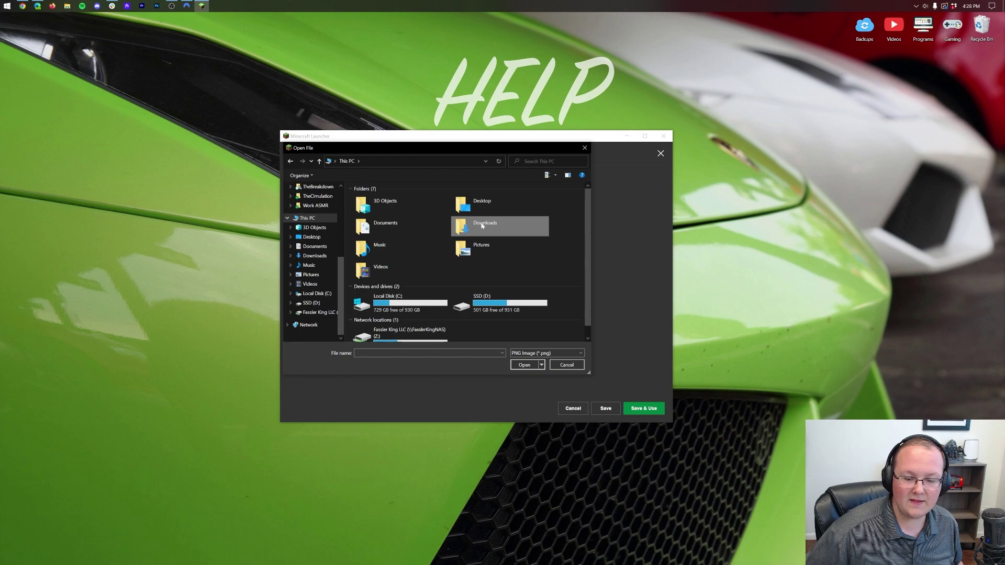
{"action": "double_click", "coordinate": [482, 225]}
{"action": "double_click", "coordinate": [451, 208]}
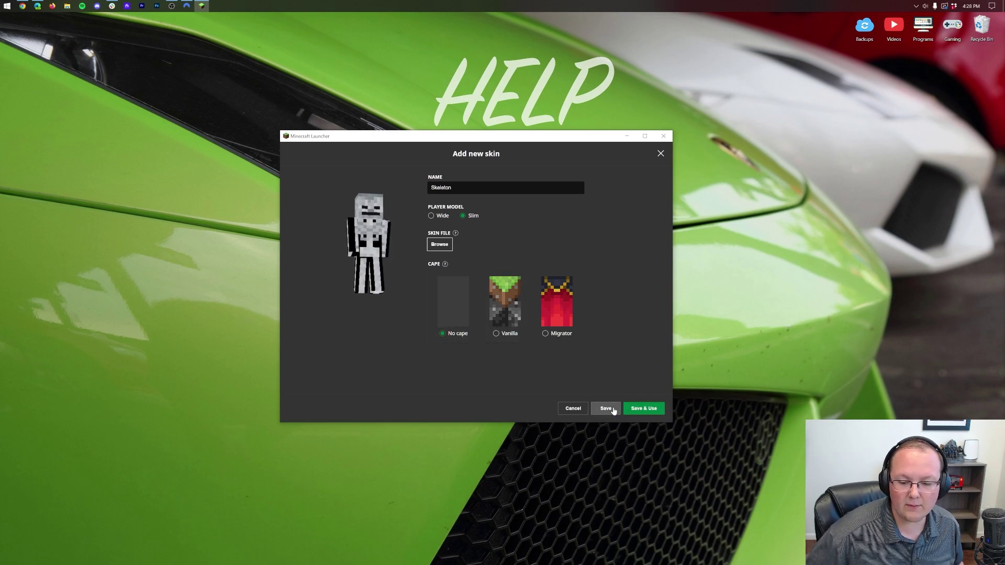
{"action": "left_click", "coordinate": [606, 409]}
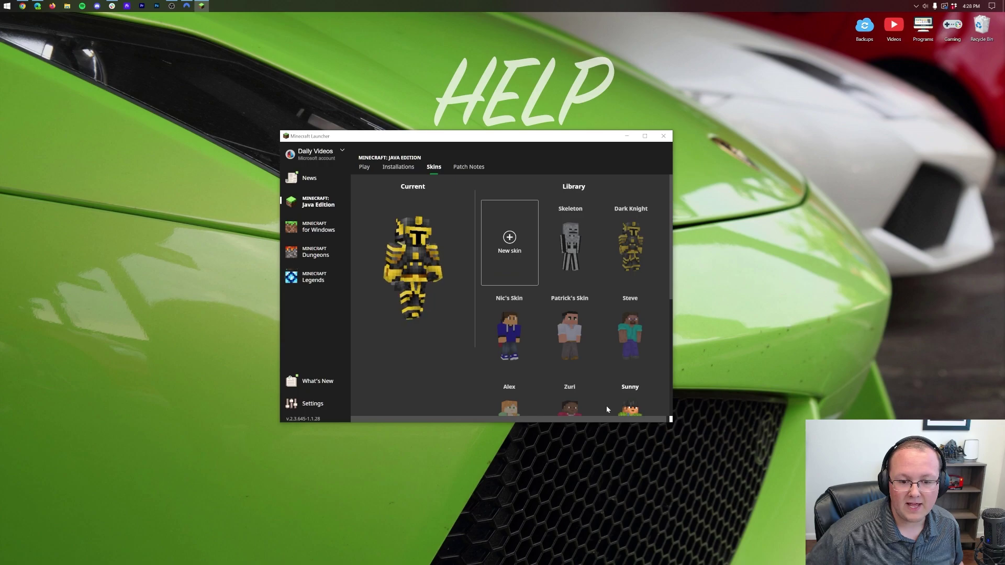
- Start a new skin in the library and load the 2023_03_13 warden knight PNG from the Downloads folder as its skin file
{"action": "left_click", "coordinate": [510, 238]}
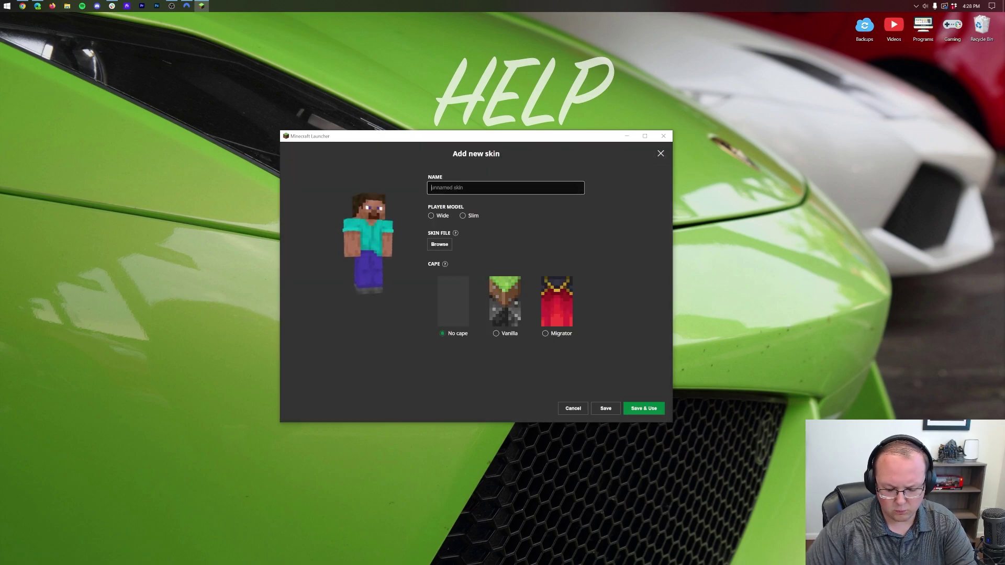
{"action": "left_click", "coordinate": [440, 246]}
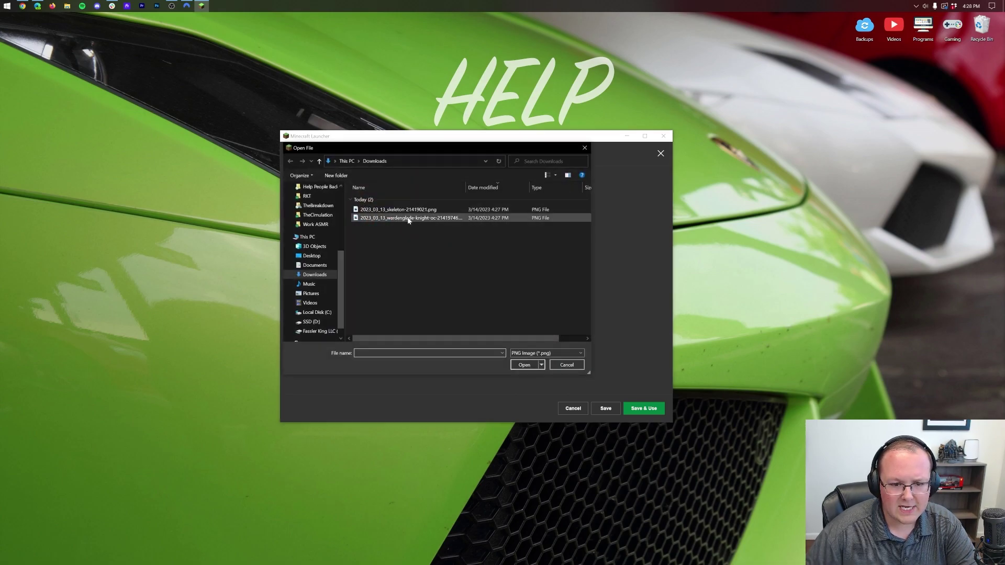
{"action": "double_click", "coordinate": [408, 219]}
- Name the new skin Warden, choose the Wide player model and the Vanilla cape, and save it without applying it
{"action": "left_click", "coordinate": [536, 193]}
{"action": "type", "text": "W"}
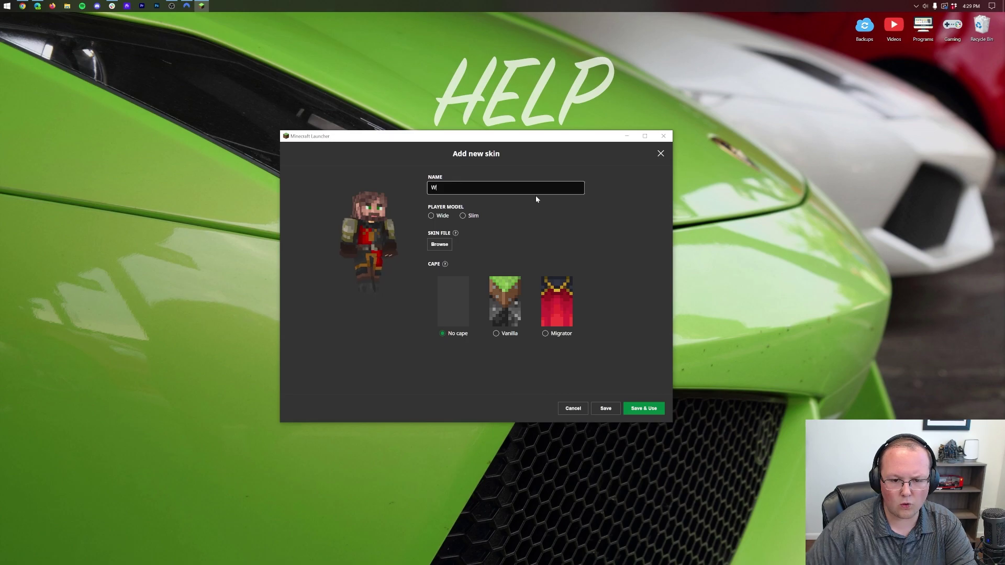
{"action": "type", "text": "arden"}
{"action": "left_click", "coordinate": [447, 216]}
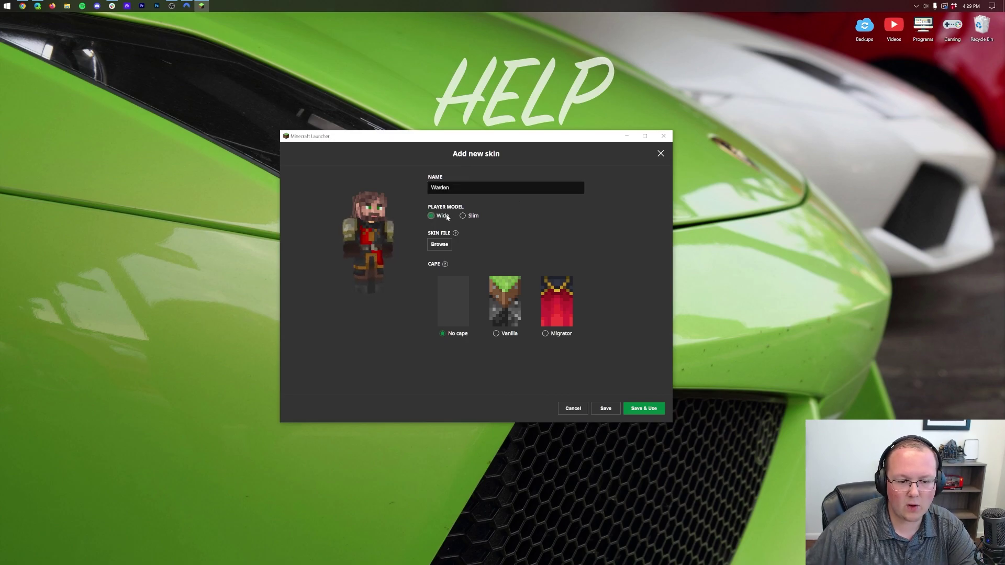
{"action": "left_click", "coordinate": [509, 307]}
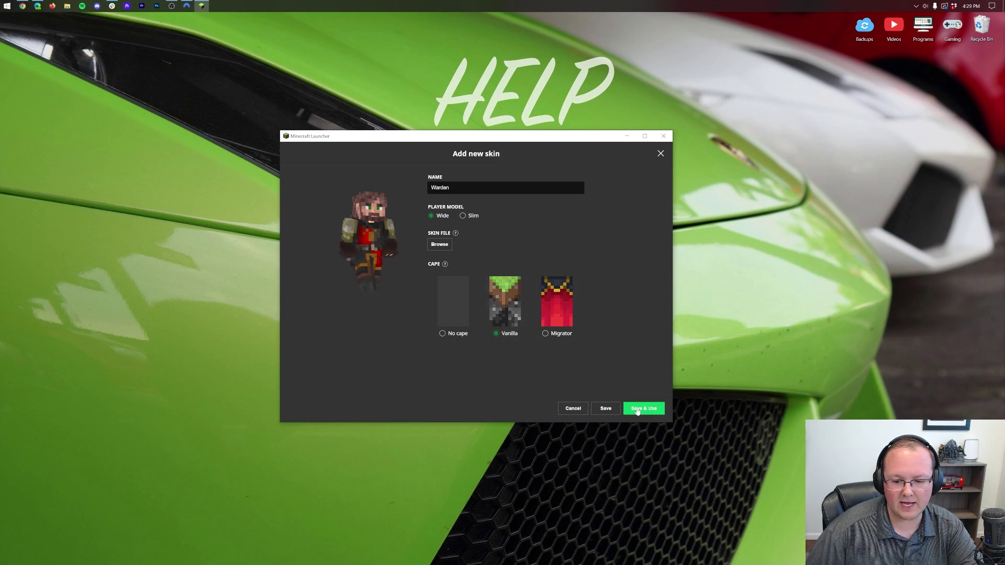
{"action": "left_click", "coordinate": [605, 408]}
- Set the Skeleton skin as the current skin and launch Java Edition 1.19.4 after choosing an installation
{"action": "mouse_move", "coordinate": [583, 254]}
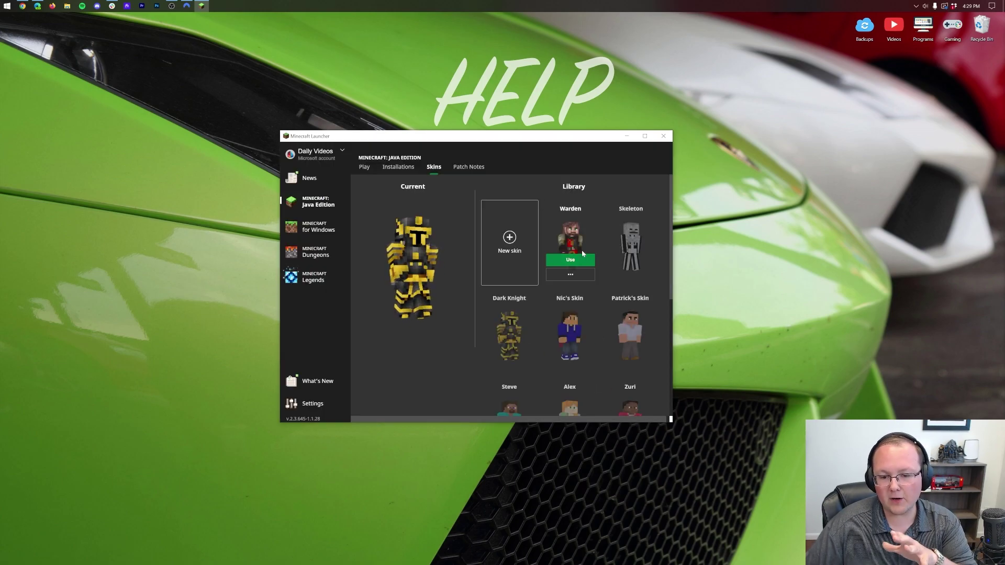
{"action": "left_click", "coordinate": [619, 260]}
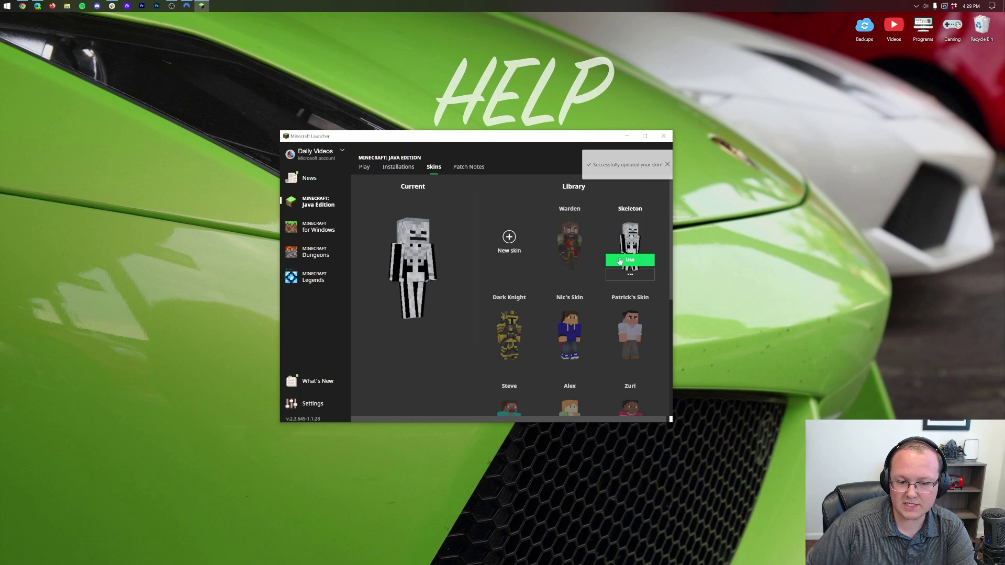
{"action": "left_click", "coordinate": [364, 166]}
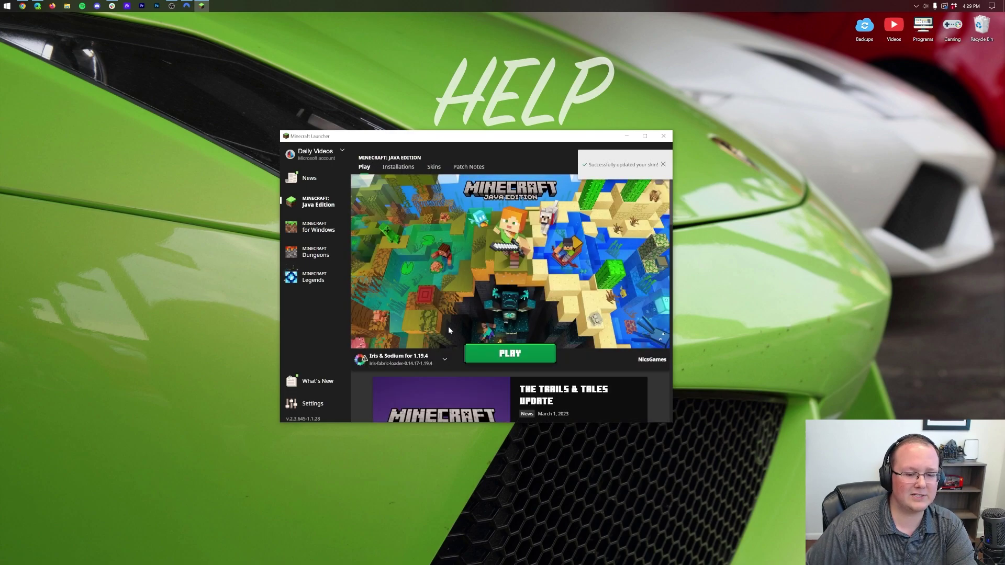
{"action": "left_click", "coordinate": [444, 359]}
{"action": "left_click", "coordinate": [400, 285]}
{"action": "left_click", "coordinate": [517, 352]}
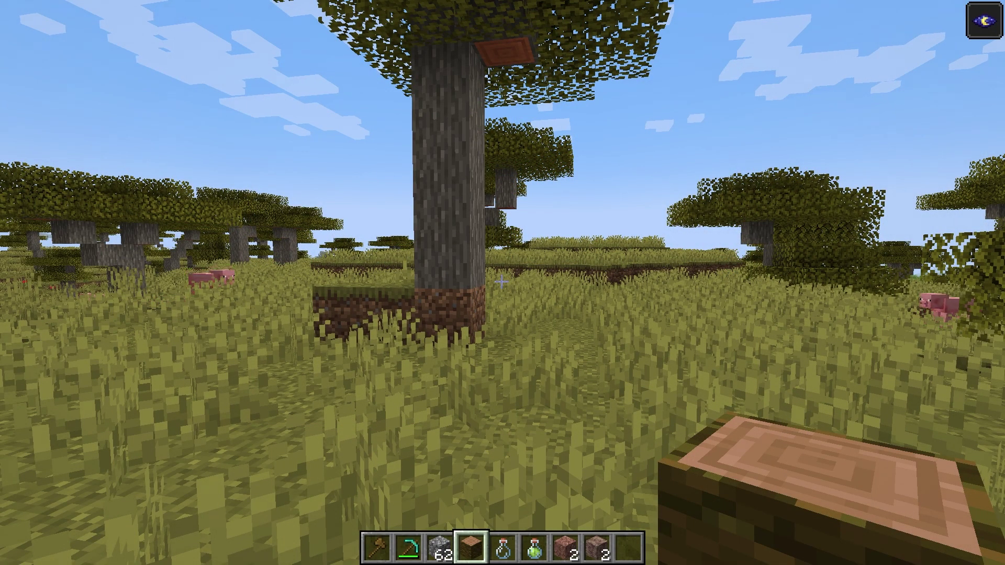
- Switch the game to the front-facing third-person view and walk the character around to examine the Skeleton skin
{"action": "key", "text": "F5"}
{"action": "key", "text": "F5"}
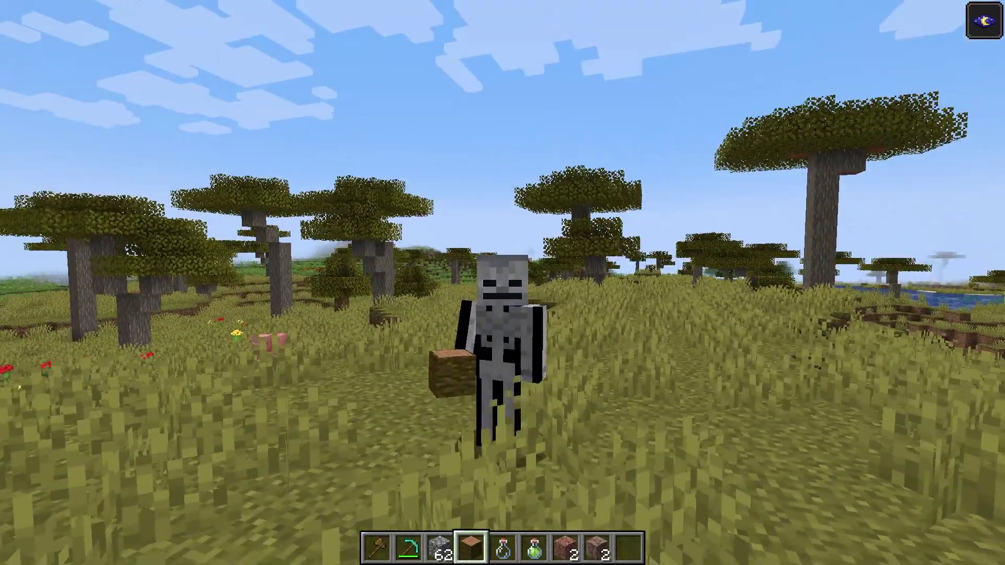
{"action": "key", "text": "w"}
{"action": "key", "text": "w"}
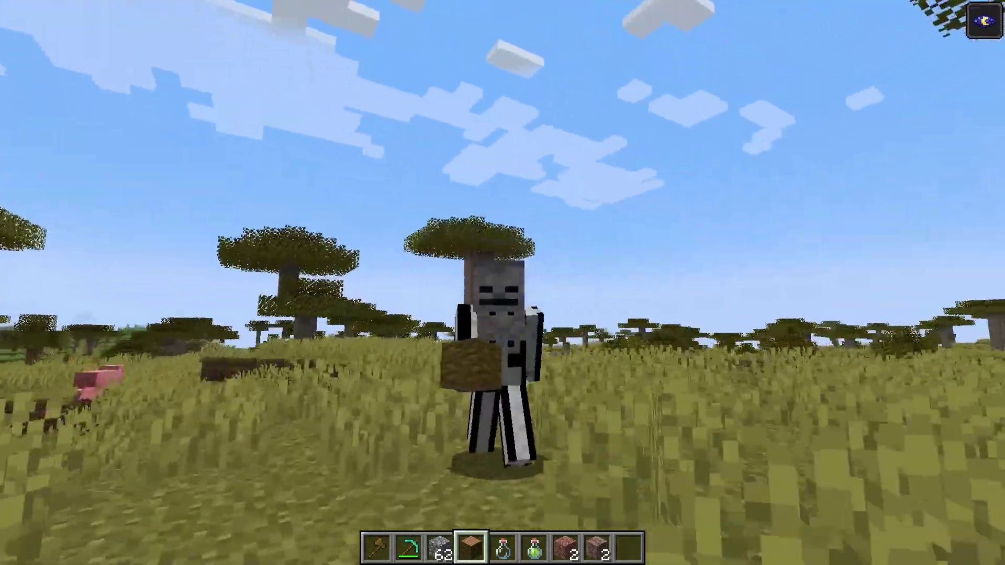
{"action": "key", "text": "w"}
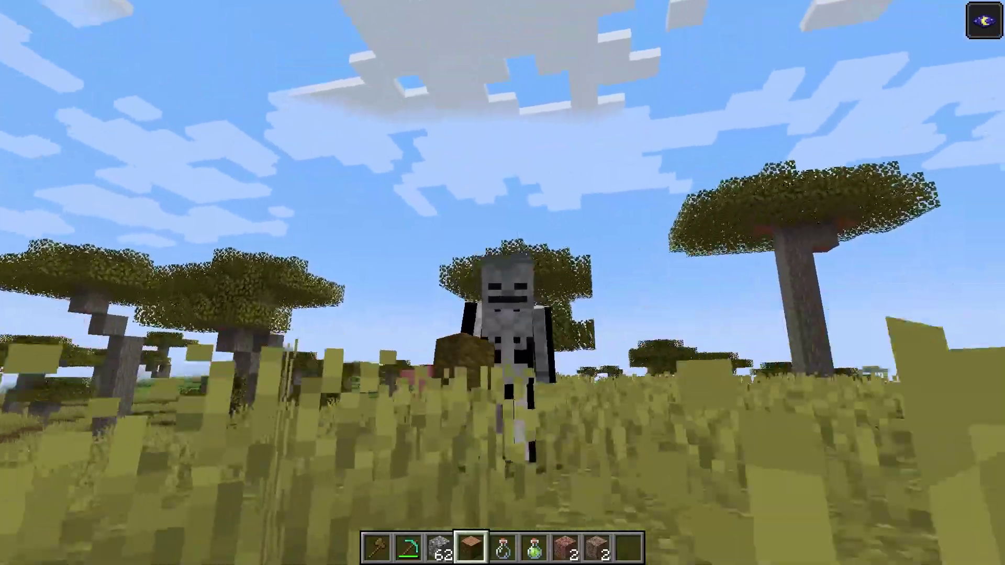
{"action": "key", "text": "w"}
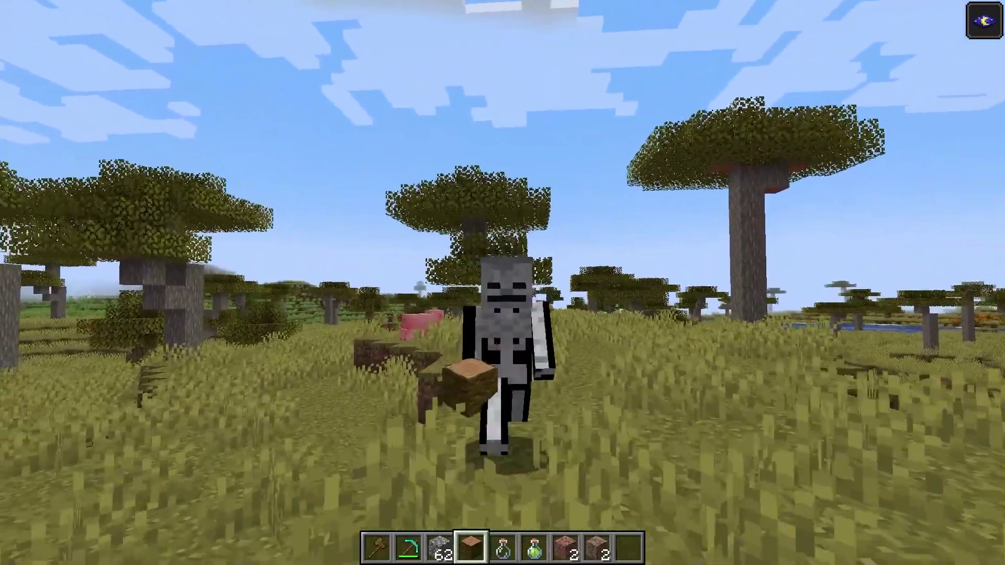
{"action": "key", "text": "w"}
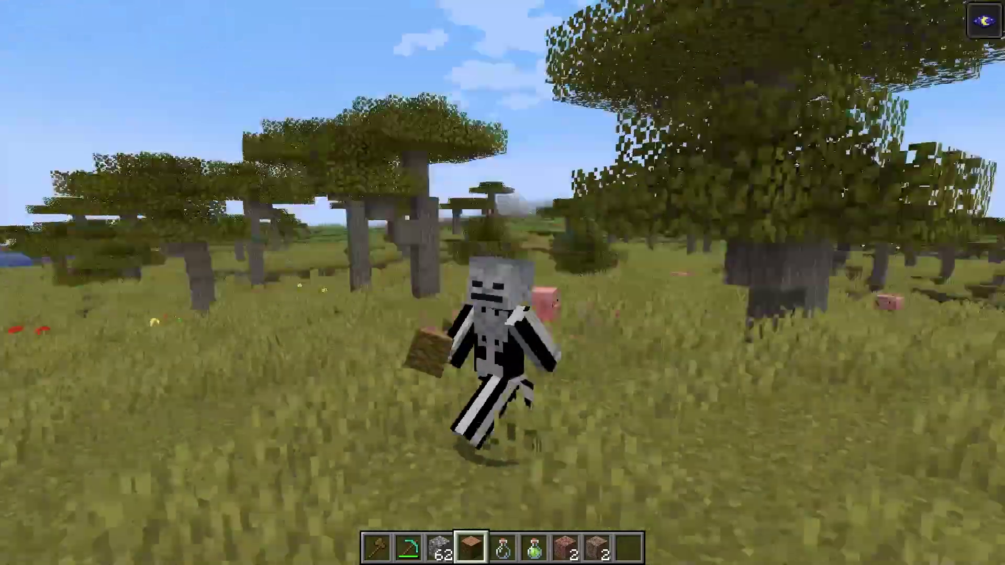
{"action": "key", "text": "w"}
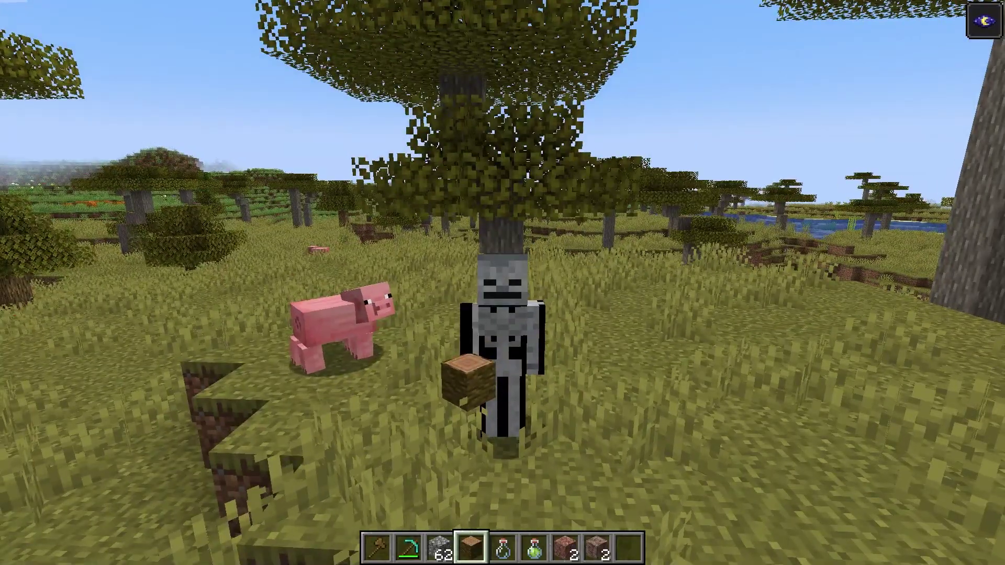
{"action": "key", "text": "w"}
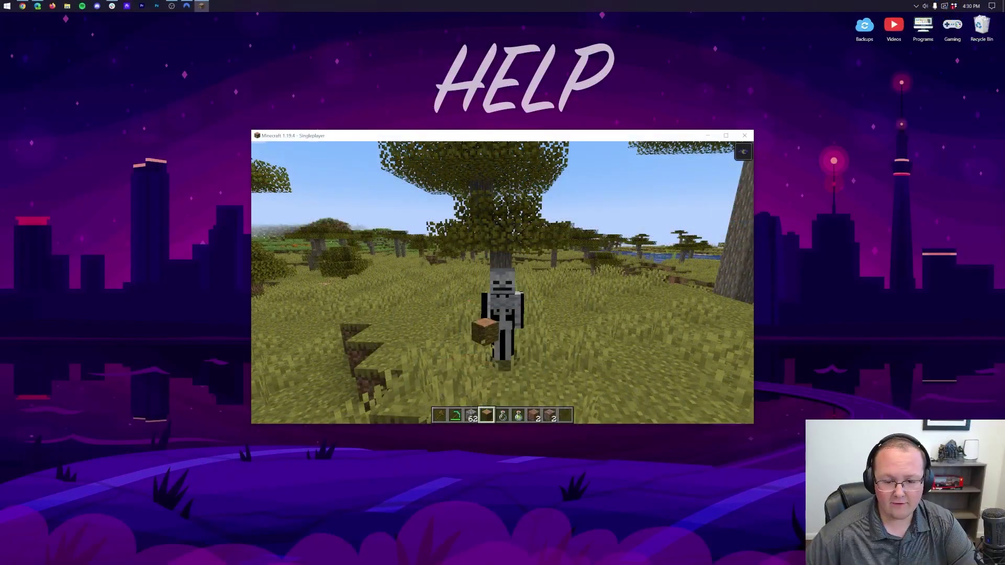
- Close the running Minecraft 1.19.4 game and reopen the Minecraft Launcher
{"action": "key", "text": "Escape"}
{"action": "left_click", "coordinate": [744, 135]}
{"action": "key", "text": "super"}
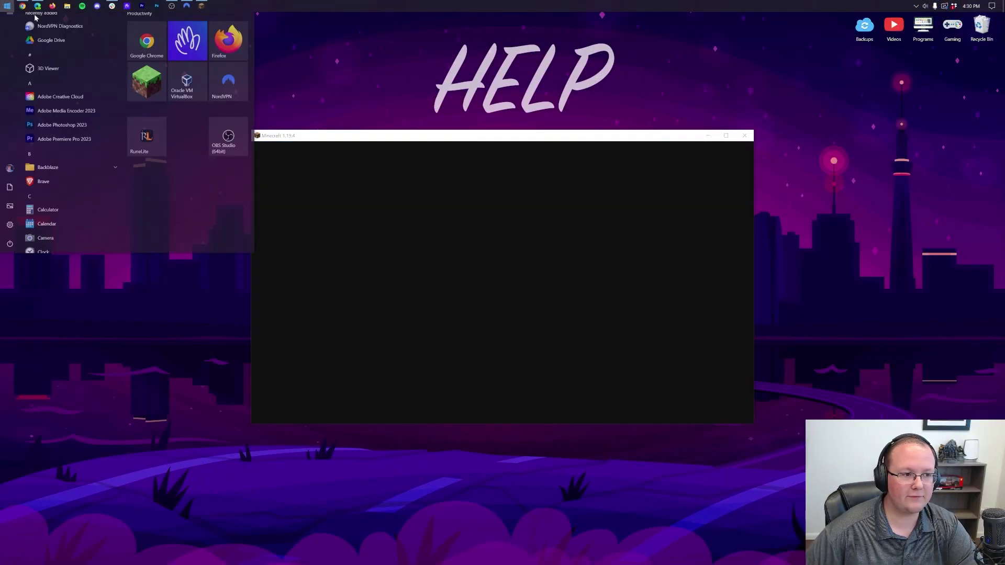
{"action": "left_click", "coordinate": [266, 142]}
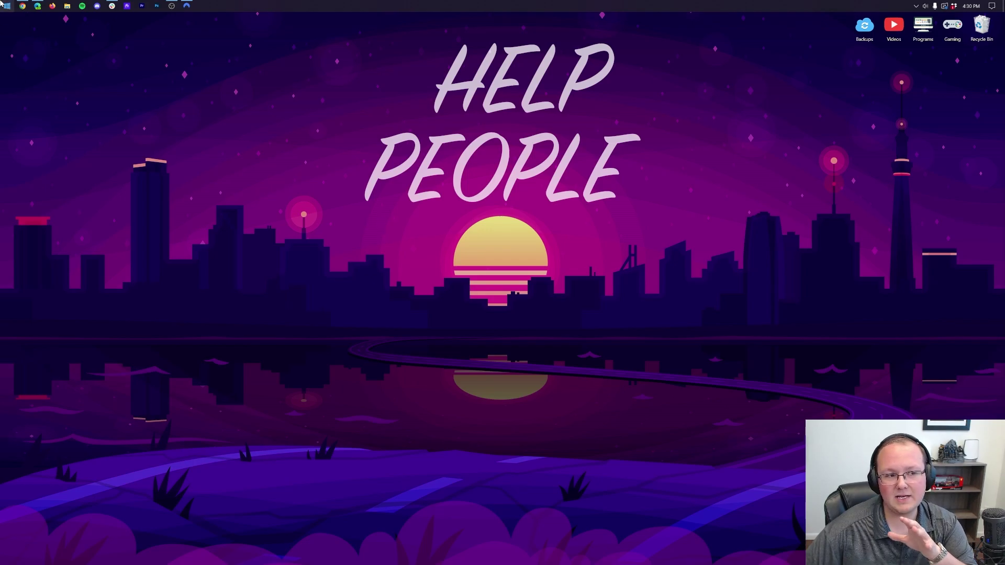
{"action": "left_click", "coordinate": [5, 5]}
{"action": "left_click", "coordinate": [352, 186]}
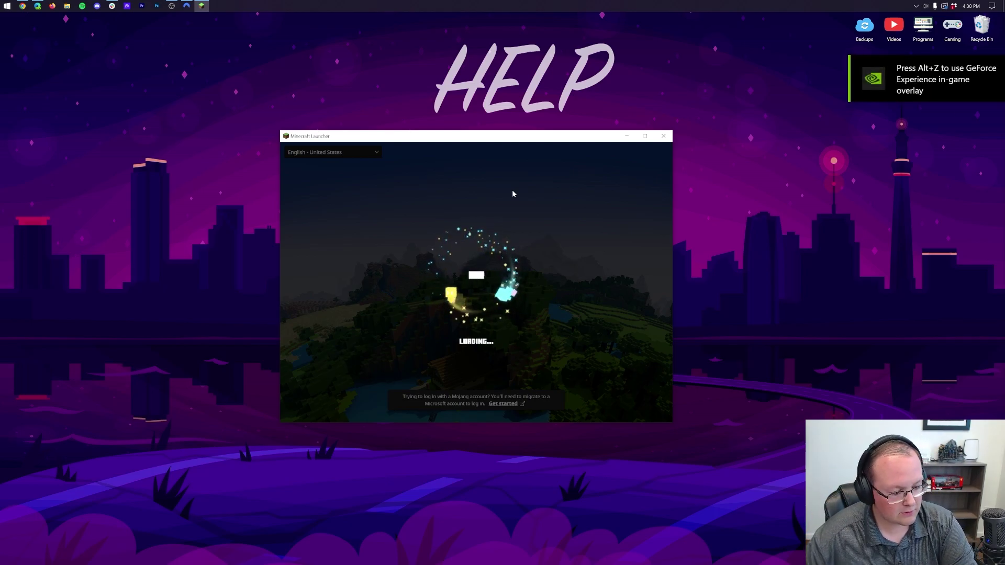
- Set the Warden skin from the library as the current skin and launch Java Edition again
{"action": "left_click", "coordinate": [434, 166]}
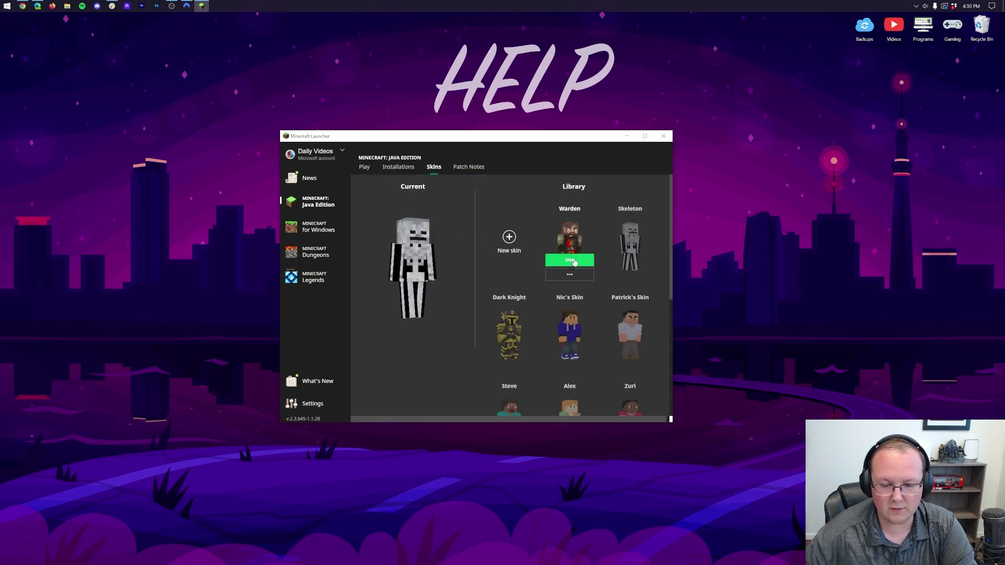
{"action": "left_click", "coordinate": [570, 260]}
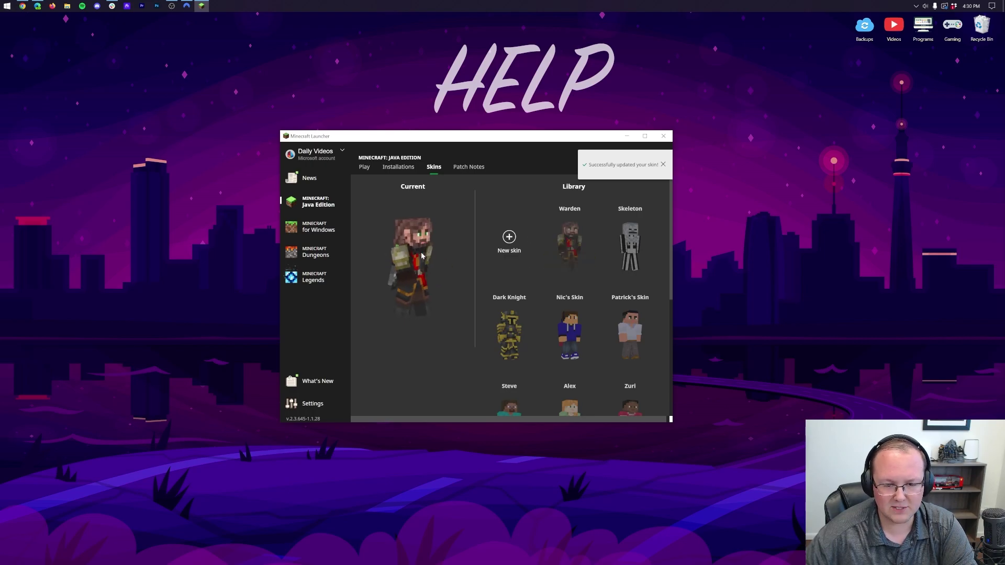
{"action": "left_click", "coordinate": [364, 167]}
{"action": "left_click", "coordinate": [510, 353]}
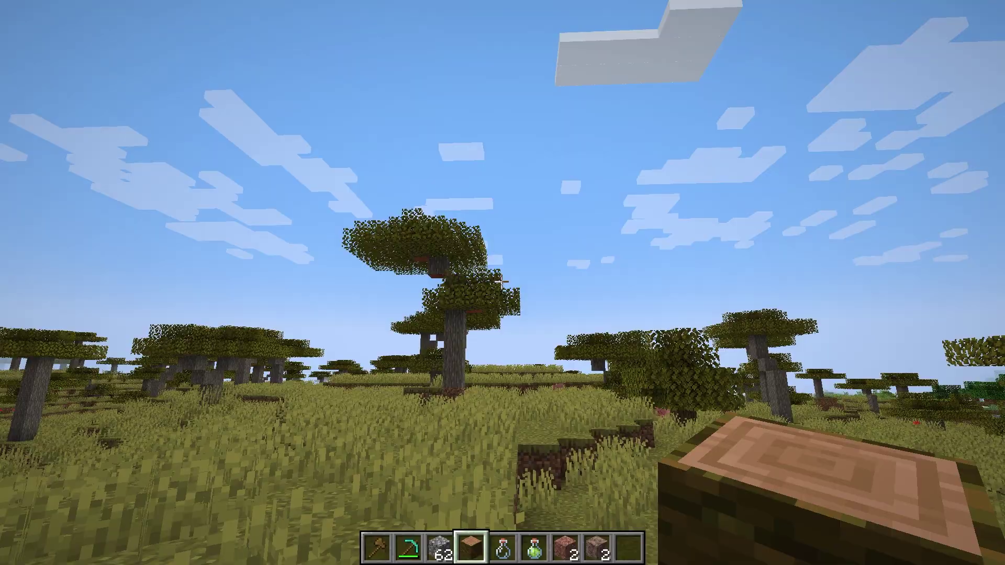
- Switch the game to the front-facing third-person view and walk the character around to examine the Warden skin
{"action": "key", "text": "F5"}
{"action": "key", "text": "F5"}
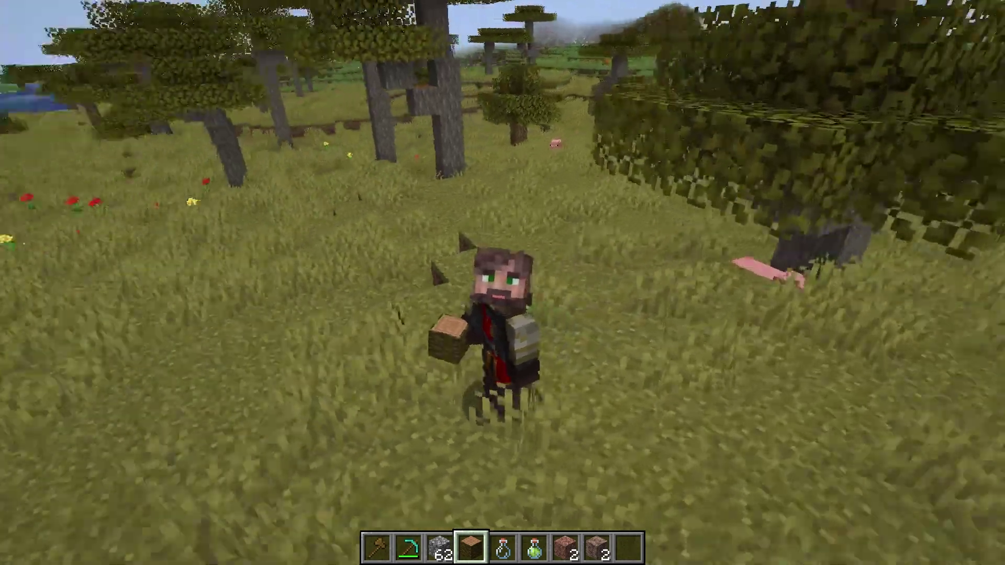
{"action": "key", "text": "w"}
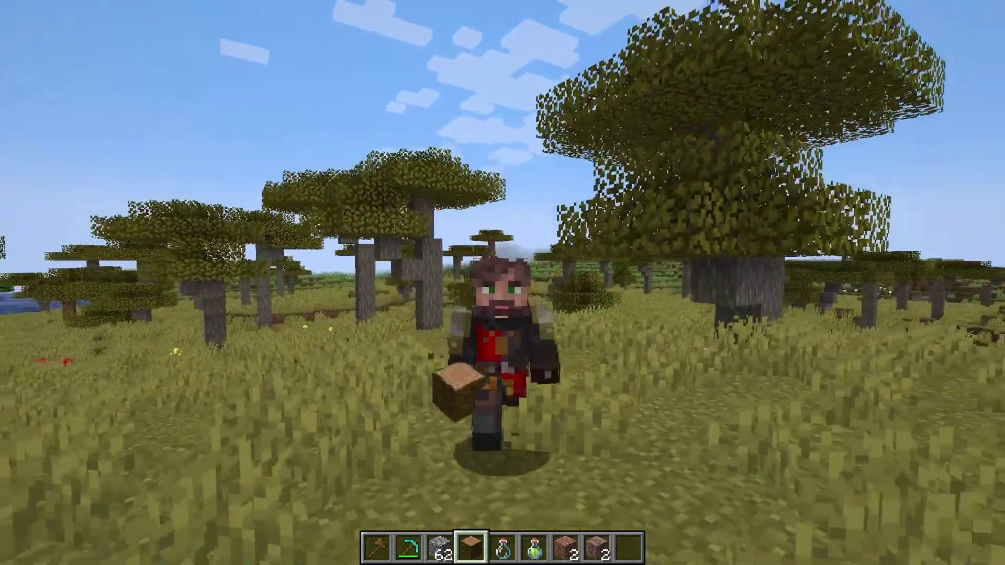